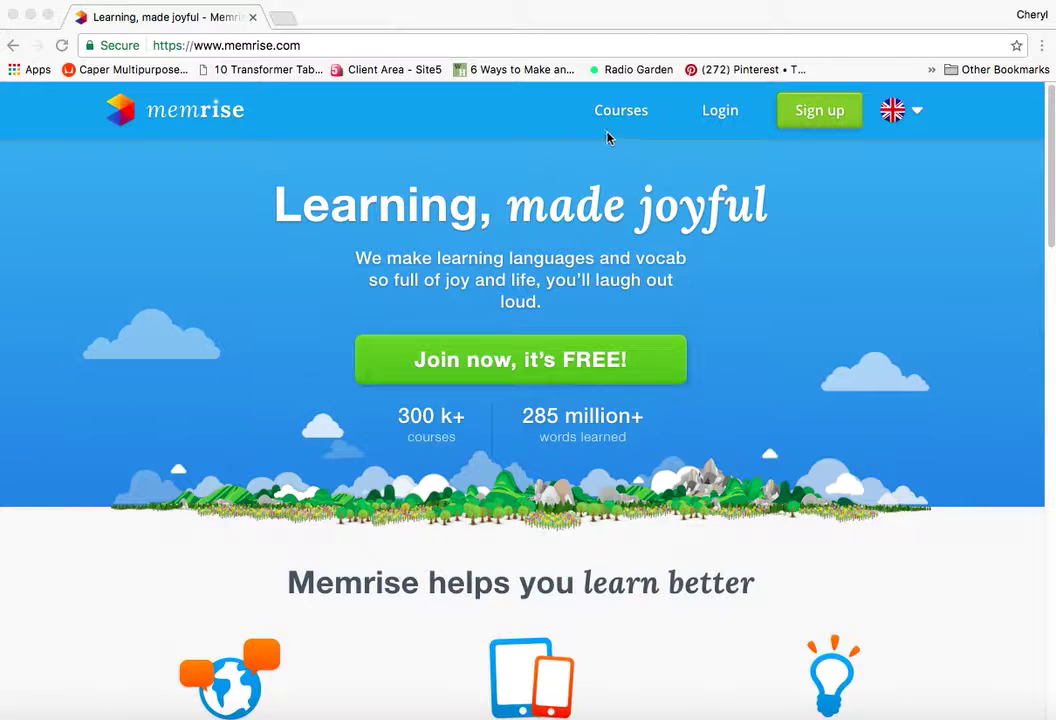
- Log in to the learner's Memrise account with the suggested username and the account password
{"action": "left_click", "coordinate": [826, 117]}
{"action": "left_click", "coordinate": [826, 117]}
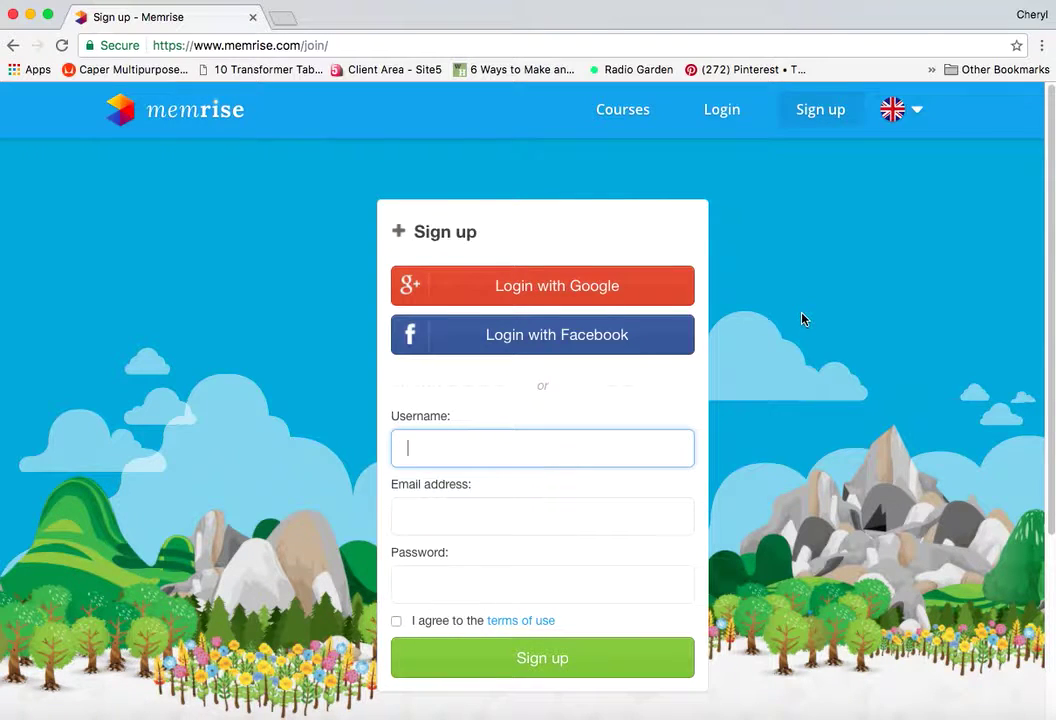
{"action": "left_click", "coordinate": [716, 125]}
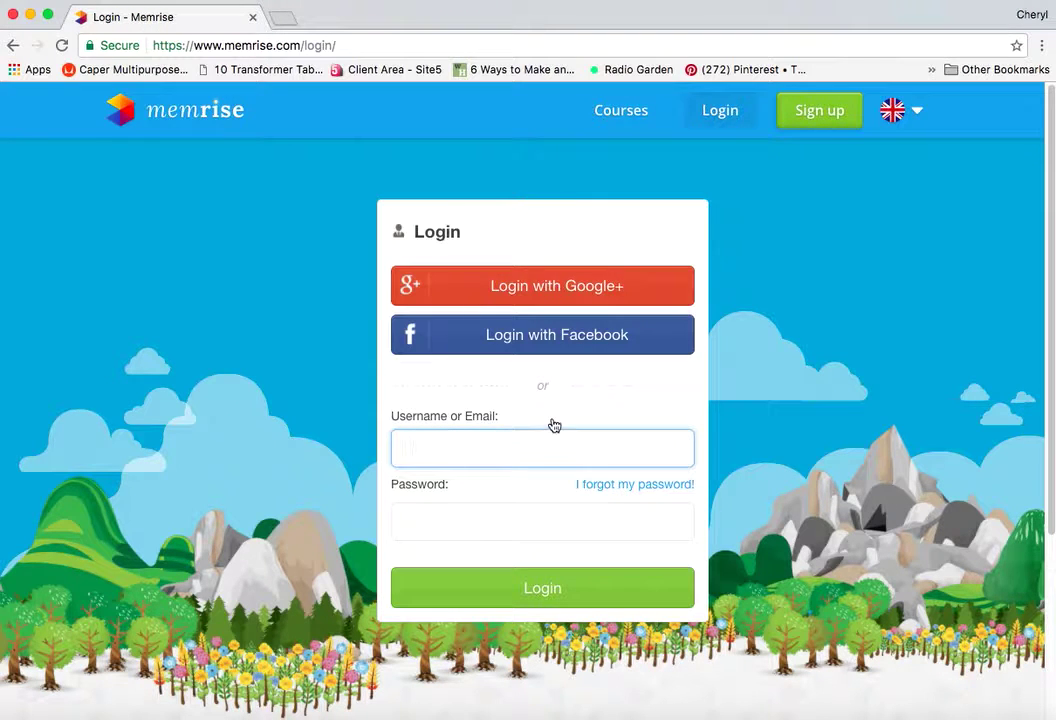
{"action": "key", "text": "Tab"}
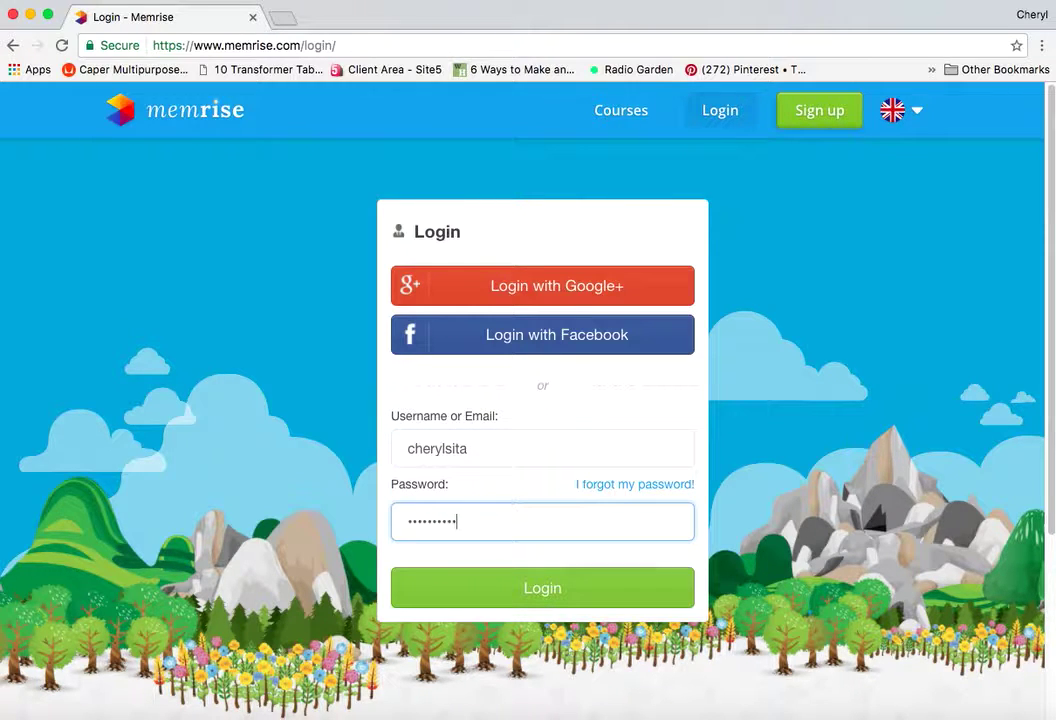
{"action": "left_click", "coordinate": [544, 596]}
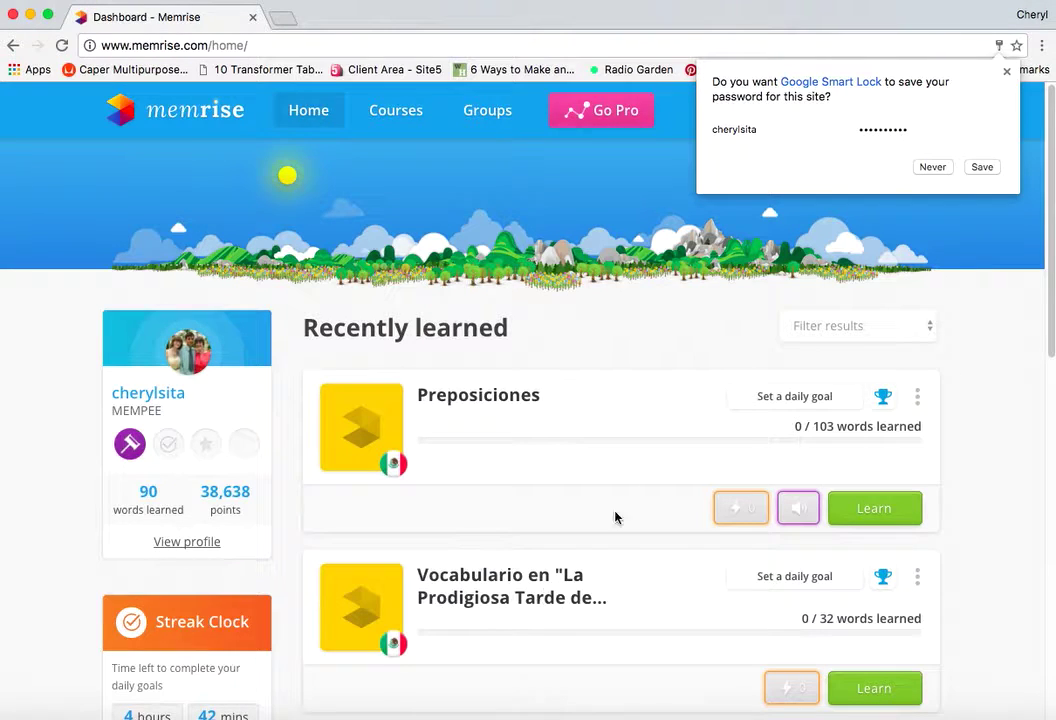
- Decline saving the password and scroll the dashboard down to the Raza y clase course
{"action": "left_click", "coordinate": [940, 170]}
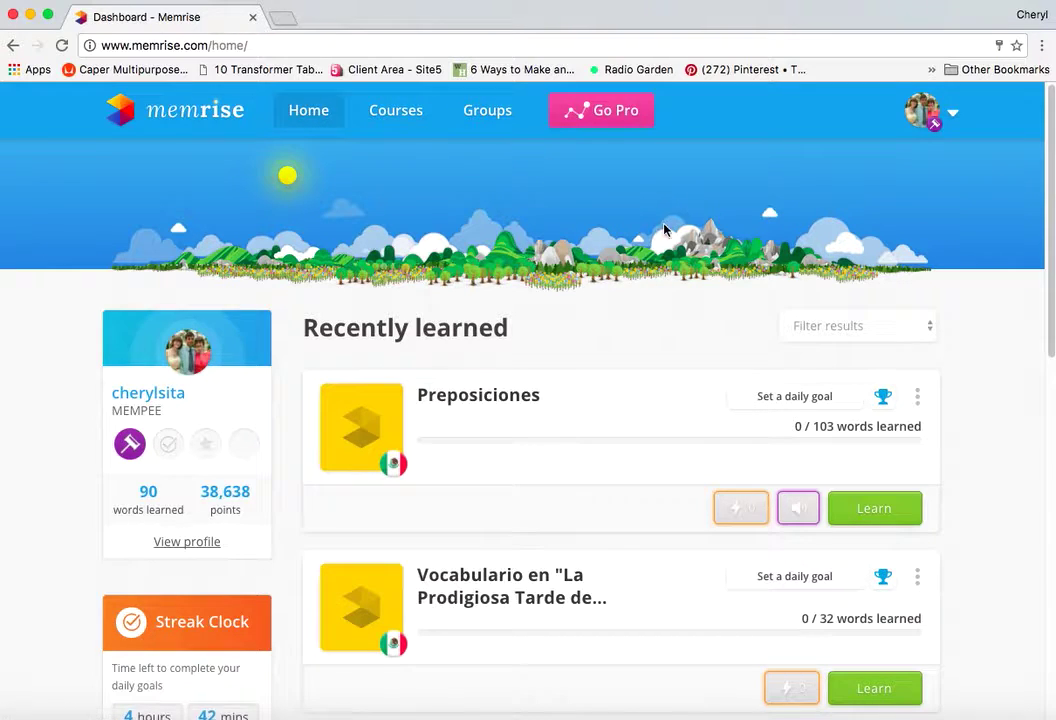
{"action": "scroll", "coordinate": [628, 412], "scroll_direction": "down", "scroll_amount": 3}
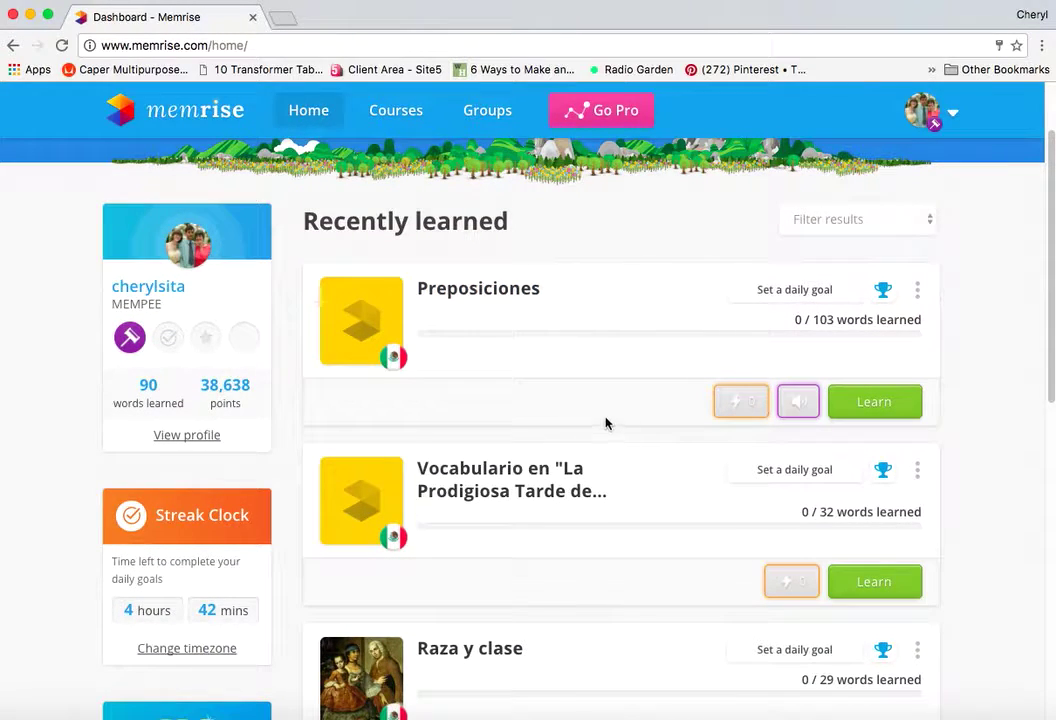
{"action": "scroll", "coordinate": [605, 441], "scroll_direction": "down", "scroll_amount": 3}
{"action": "scroll", "coordinate": [607, 424], "scroll_direction": "down", "scroll_amount": 2}
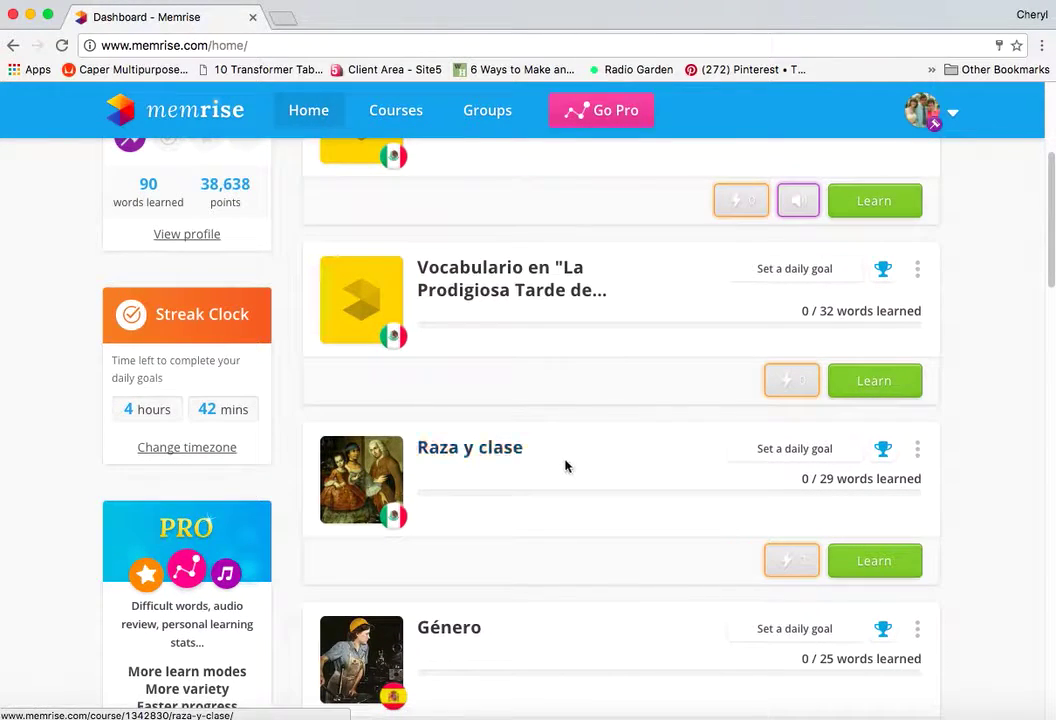
{"action": "scroll", "coordinate": [566, 466], "scroll_direction": "down", "scroll_amount": 2}
{"action": "scroll", "coordinate": [567, 465], "scroll_direction": "down", "scroll_amount": 1}
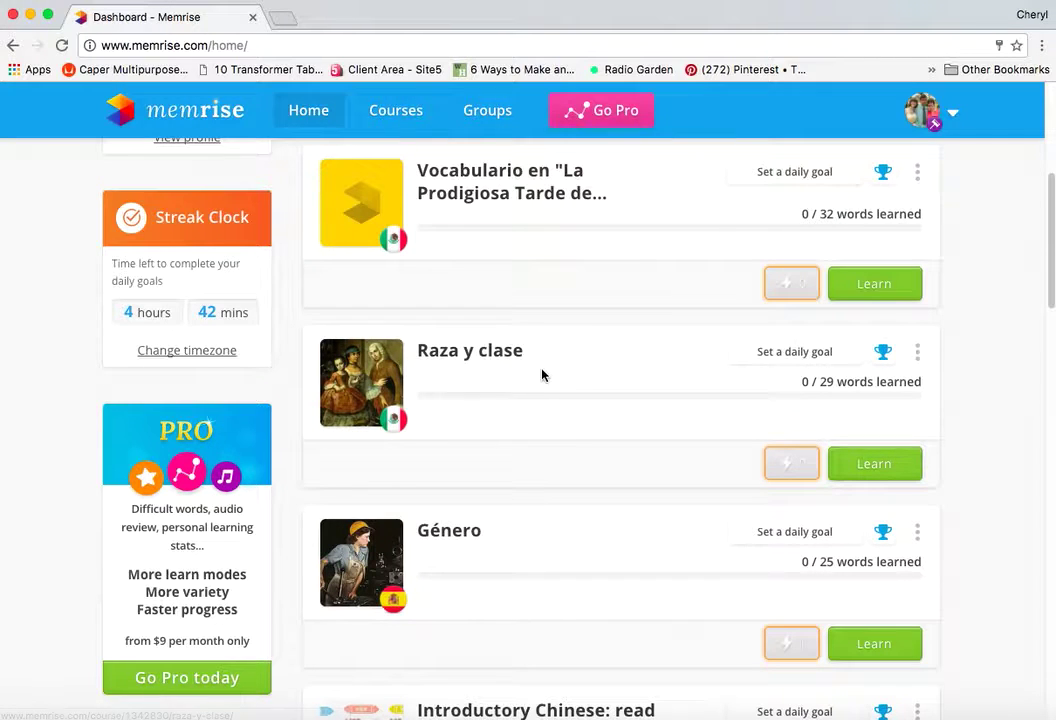
- Open Raza y clase, browse its 29-word list, and start a Learn session
{"action": "left_click", "coordinate": [452, 357]}
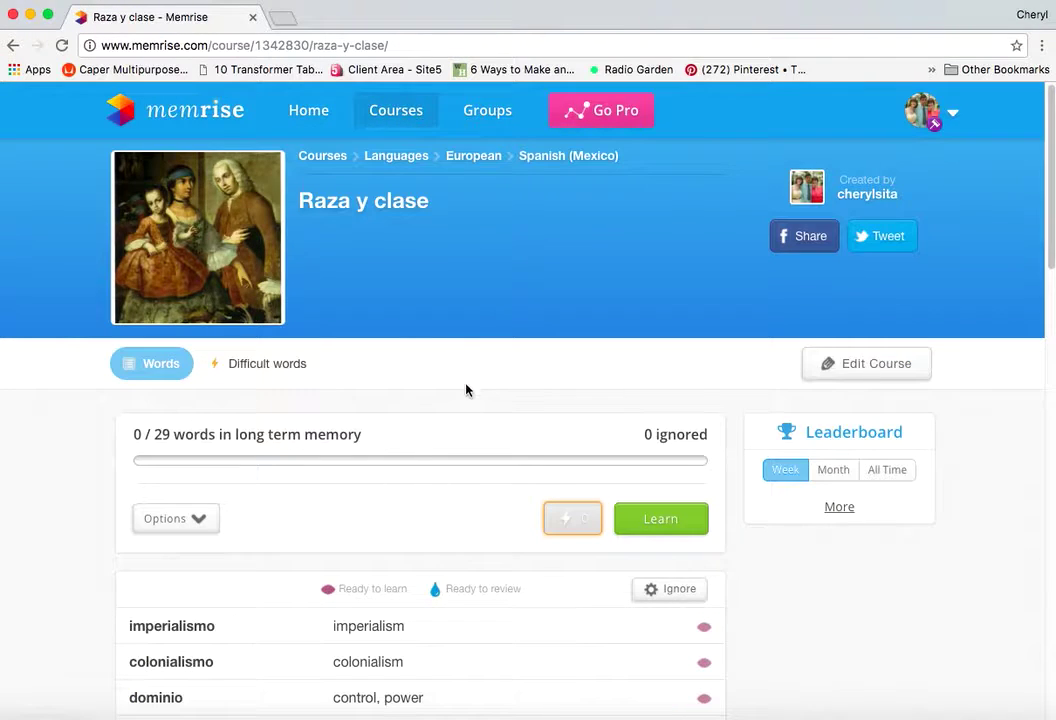
{"action": "scroll", "coordinate": [464, 384], "scroll_direction": "down", "scroll_amount": 4}
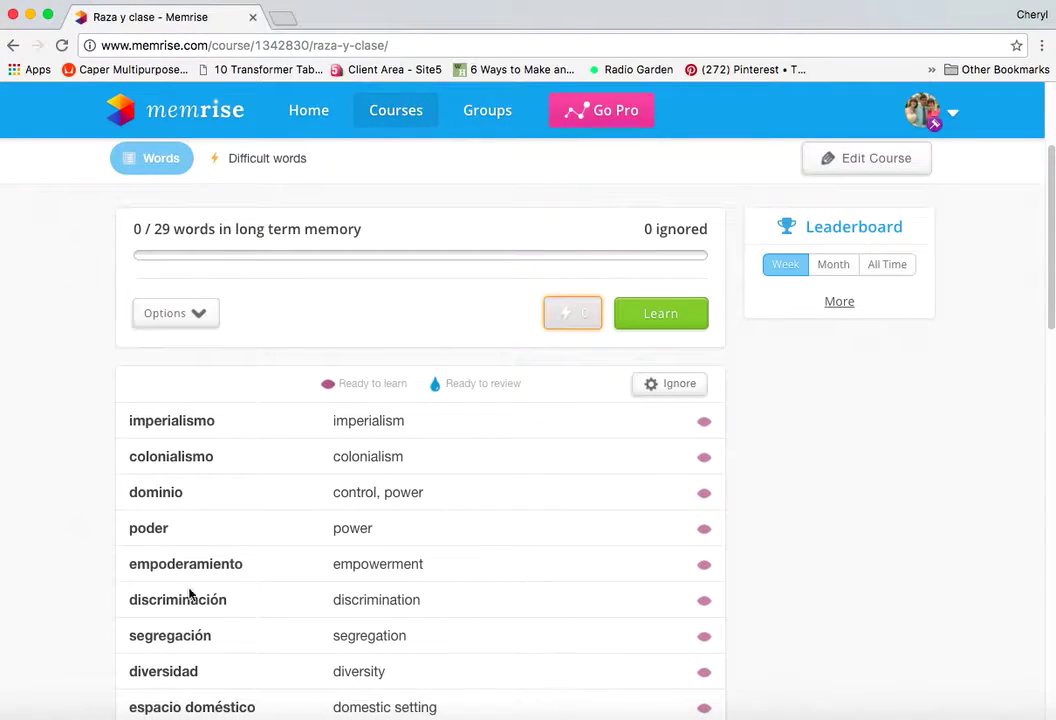
{"action": "scroll", "coordinate": [430, 457], "scroll_direction": "down", "scroll_amount": 8}
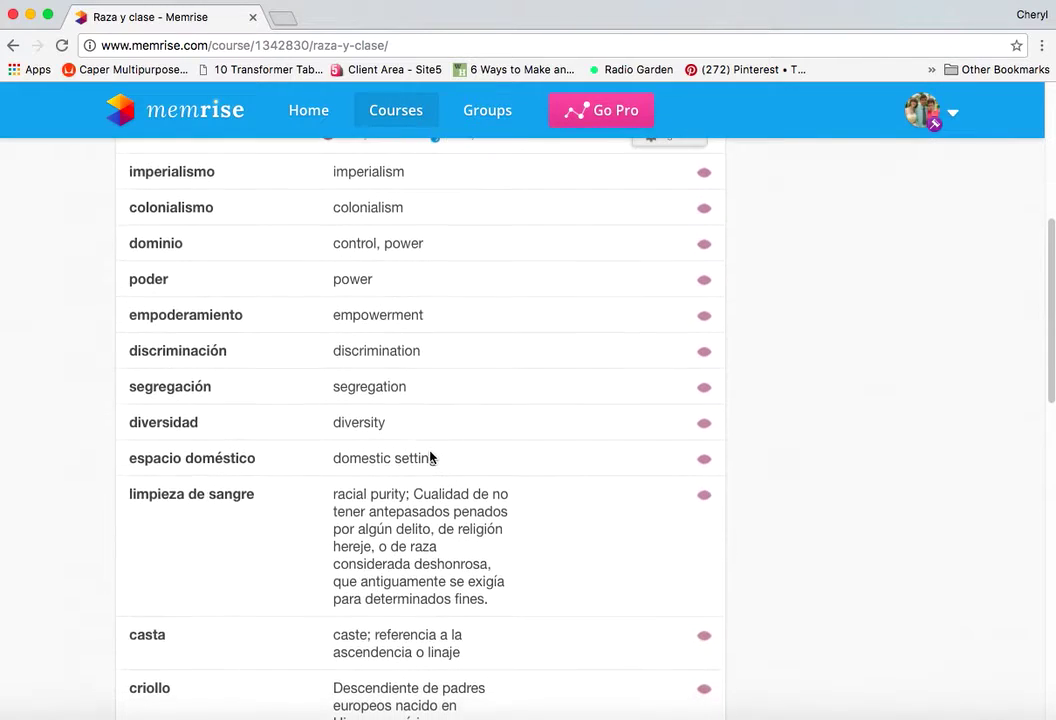
{"action": "scroll", "coordinate": [430, 457], "scroll_direction": "up", "scroll_amount": 7}
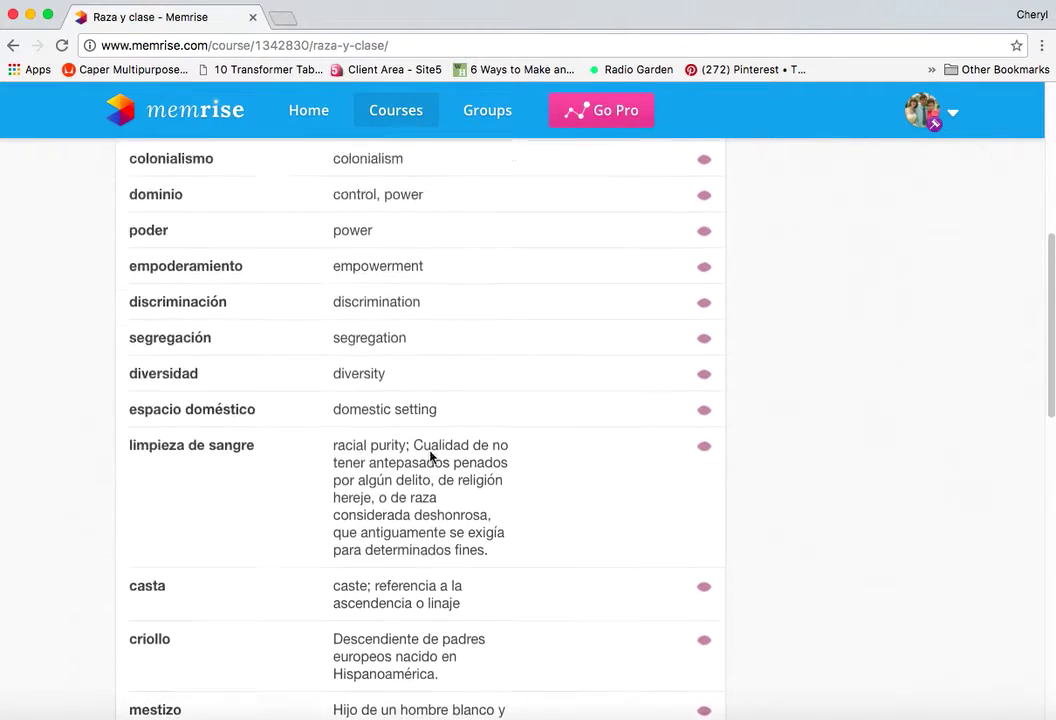
{"action": "scroll", "coordinate": [430, 457], "scroll_direction": "up", "scroll_amount": 3}
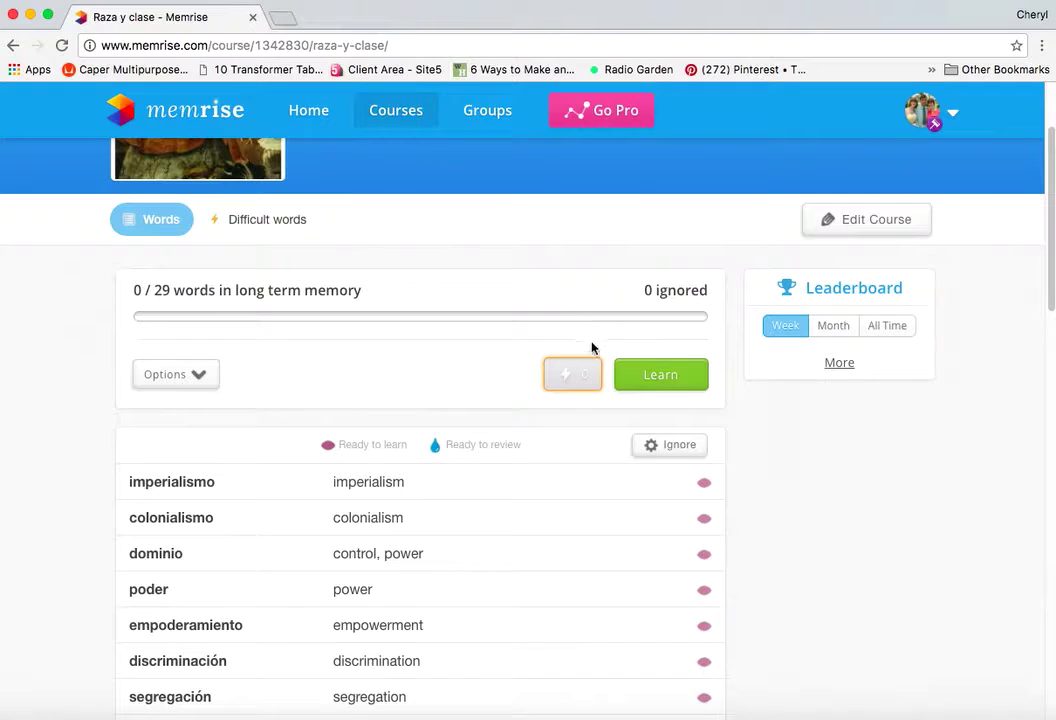
{"action": "left_click", "coordinate": [655, 382]}
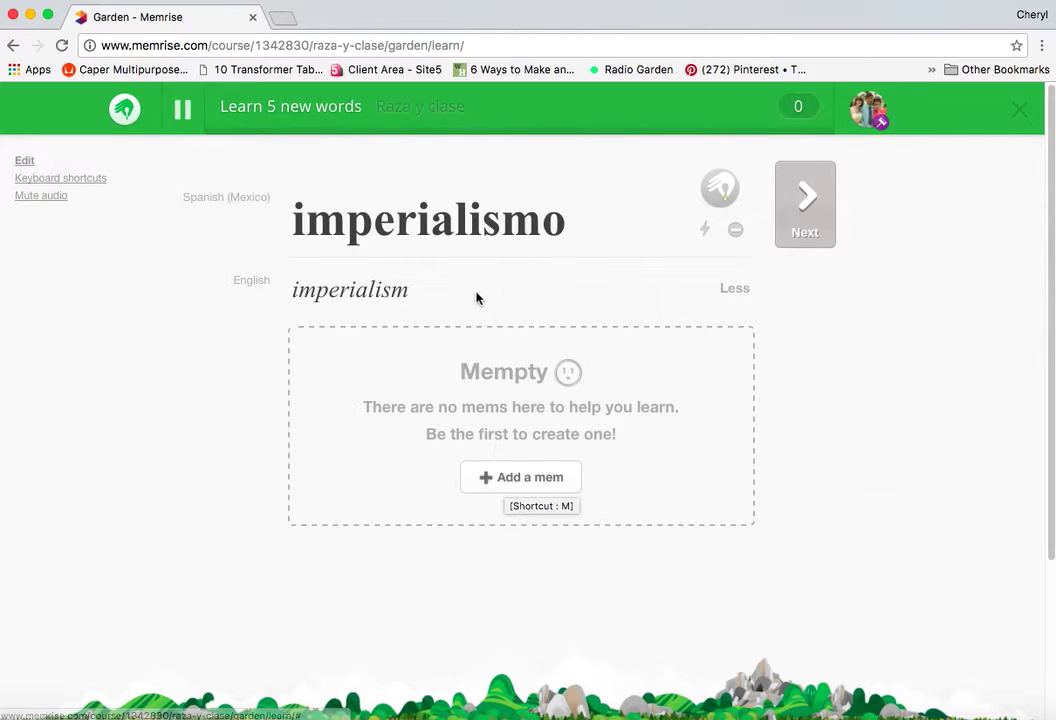
- Cancel adding a mem for imperialismo, then advance past colonialismo to the first quiz
{"action": "left_click", "coordinate": [534, 483]}
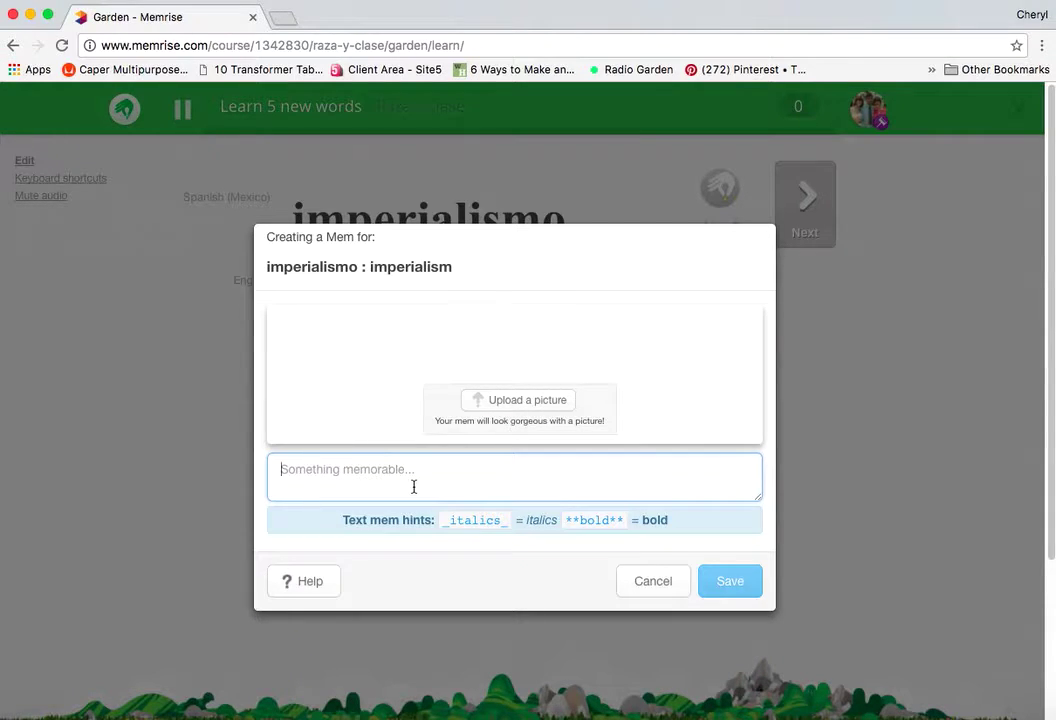
{"action": "left_click", "coordinate": [648, 583]}
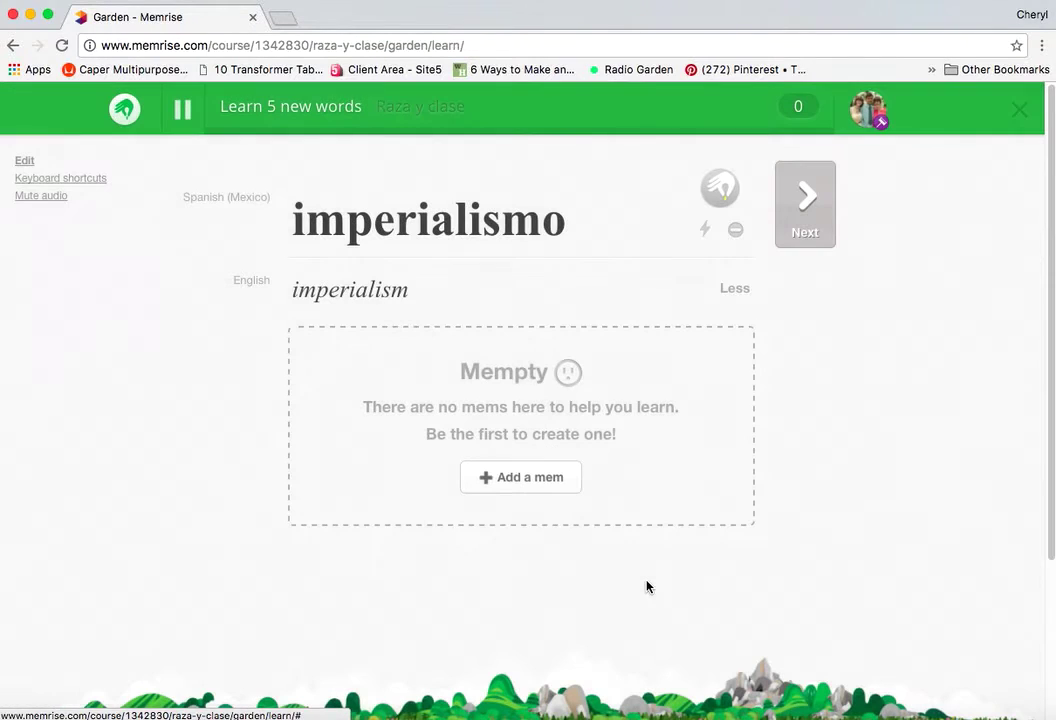
{"action": "left_click", "coordinate": [806, 208]}
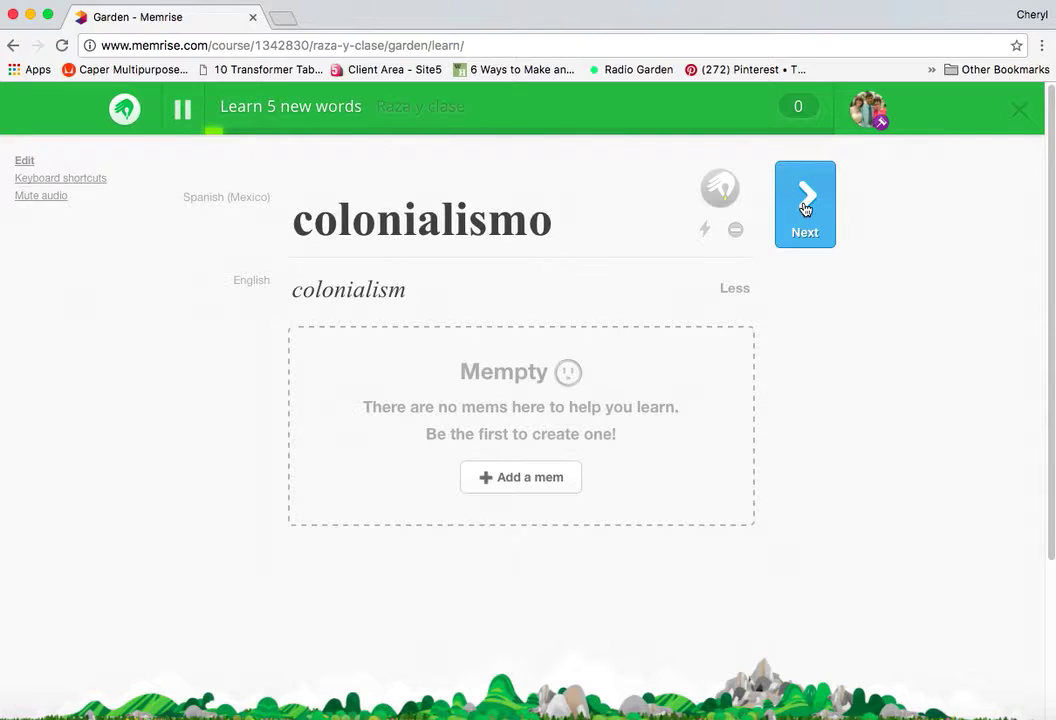
{"action": "left_click", "coordinate": [806, 208]}
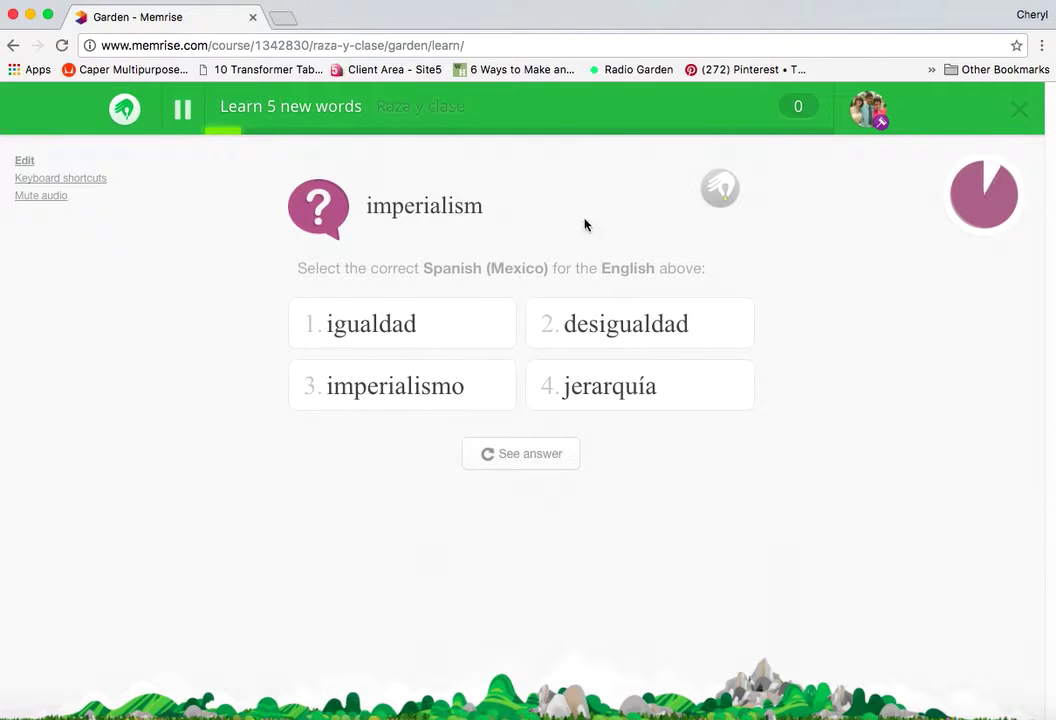
- Correctly answer the imperialism, colonialism and imperialismo quiz questions
{"action": "left_click", "coordinate": [417, 390]}
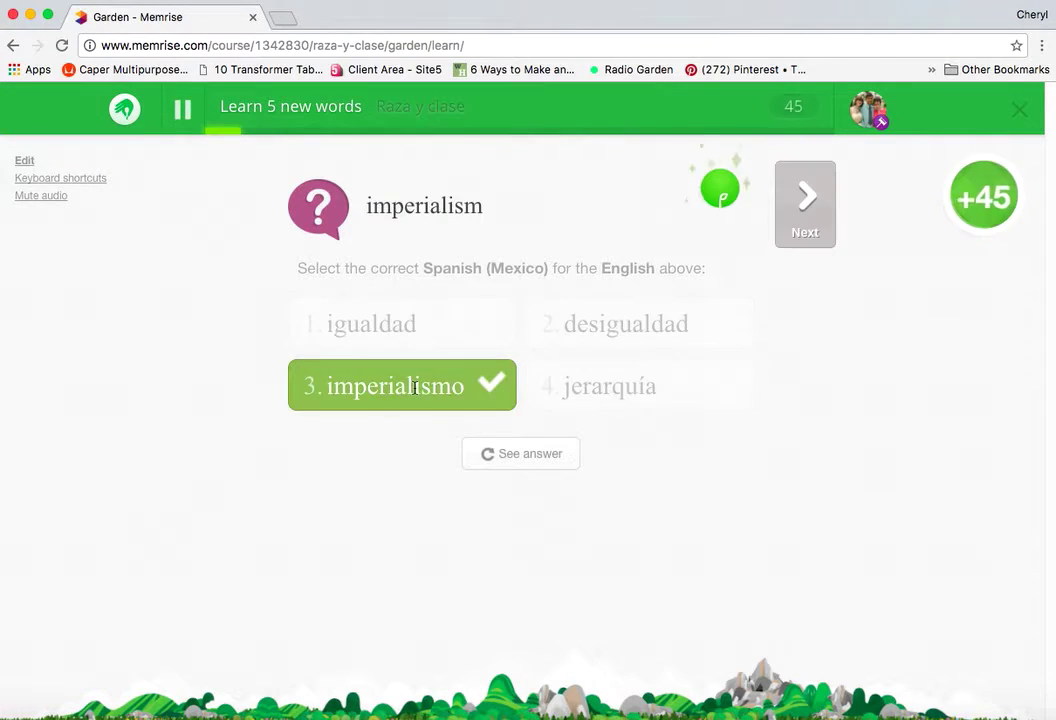
{"action": "left_click", "coordinate": [805, 203]}
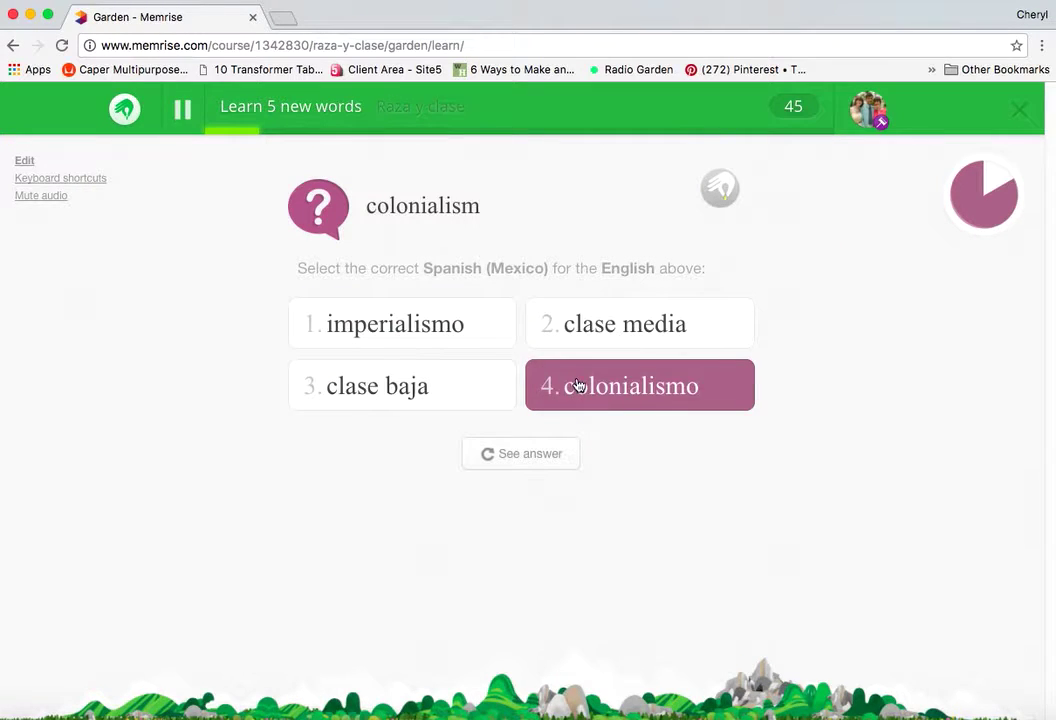
{"action": "left_click", "coordinate": [577, 386]}
{"action": "left_click", "coordinate": [804, 207]}
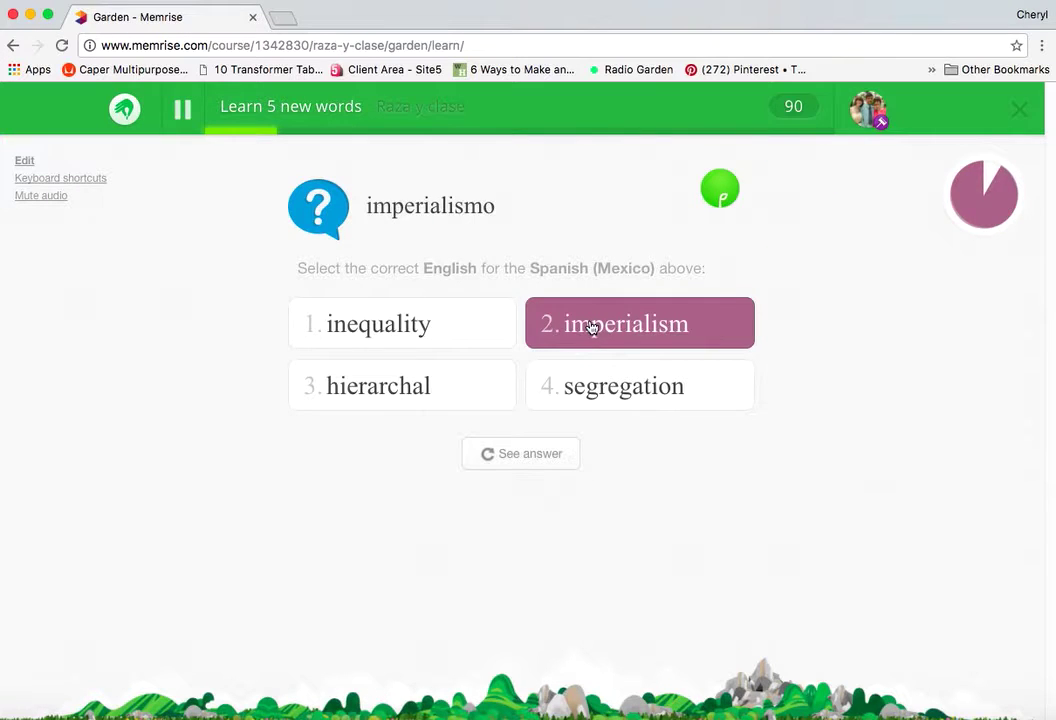
{"action": "left_click", "coordinate": [590, 322]}
{"action": "left_click", "coordinate": [800, 222]}
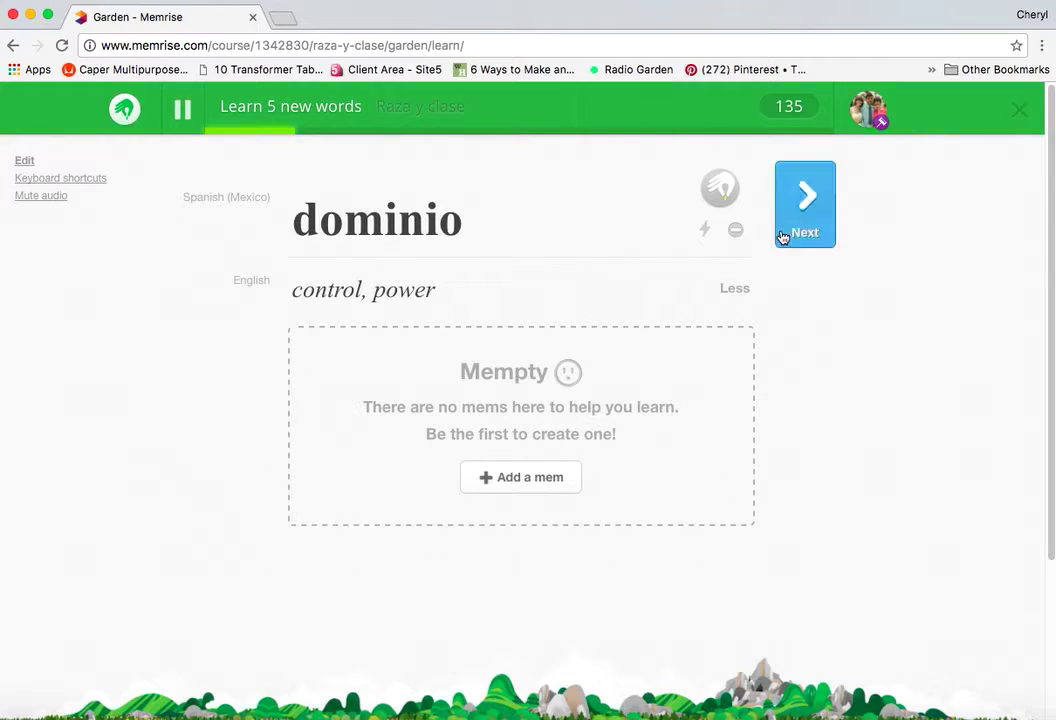
- Move past the dominio card, then answer colonialismo and 'control, power' correctly
{"action": "left_click", "coordinate": [808, 202]}
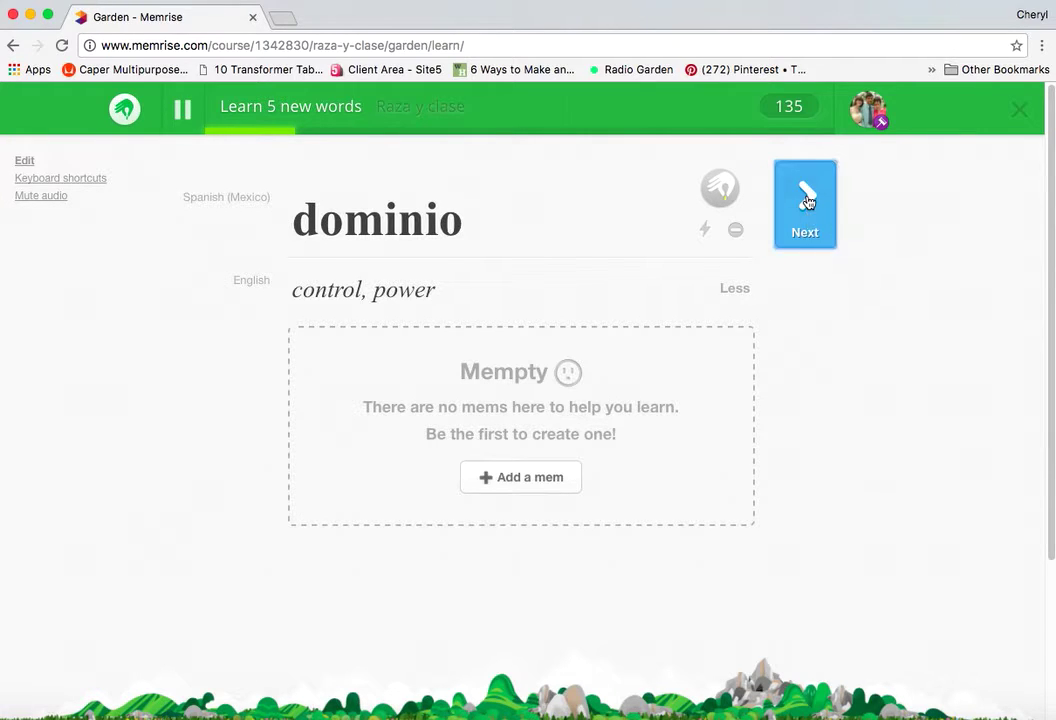
{"action": "left_click", "coordinate": [808, 202]}
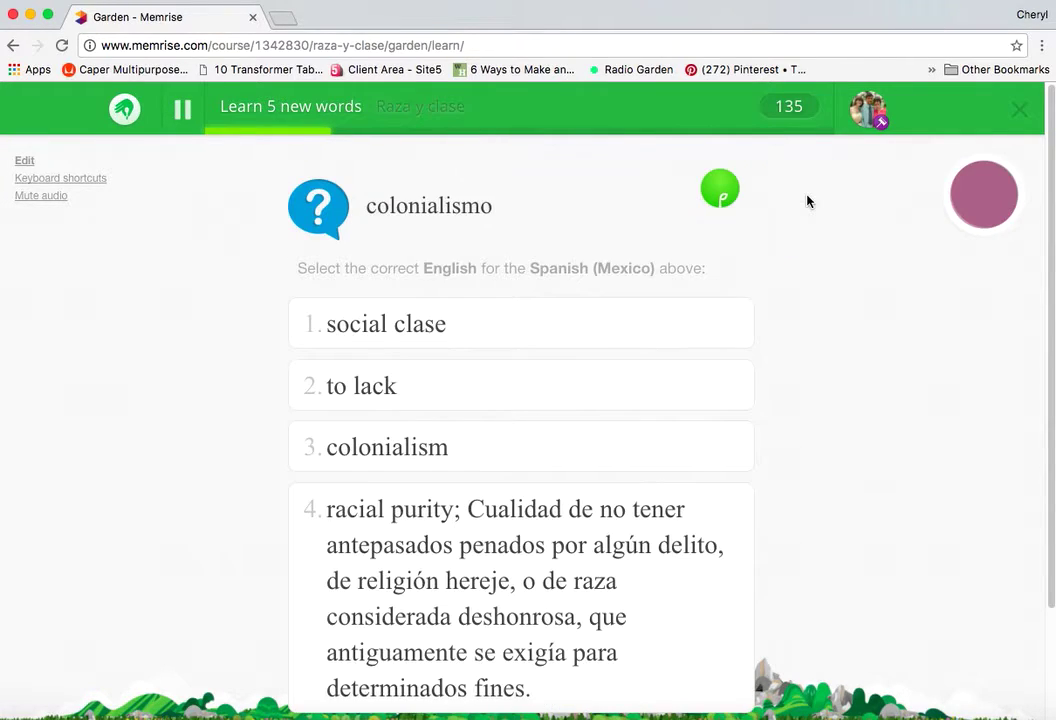
{"action": "left_click", "coordinate": [490, 452]}
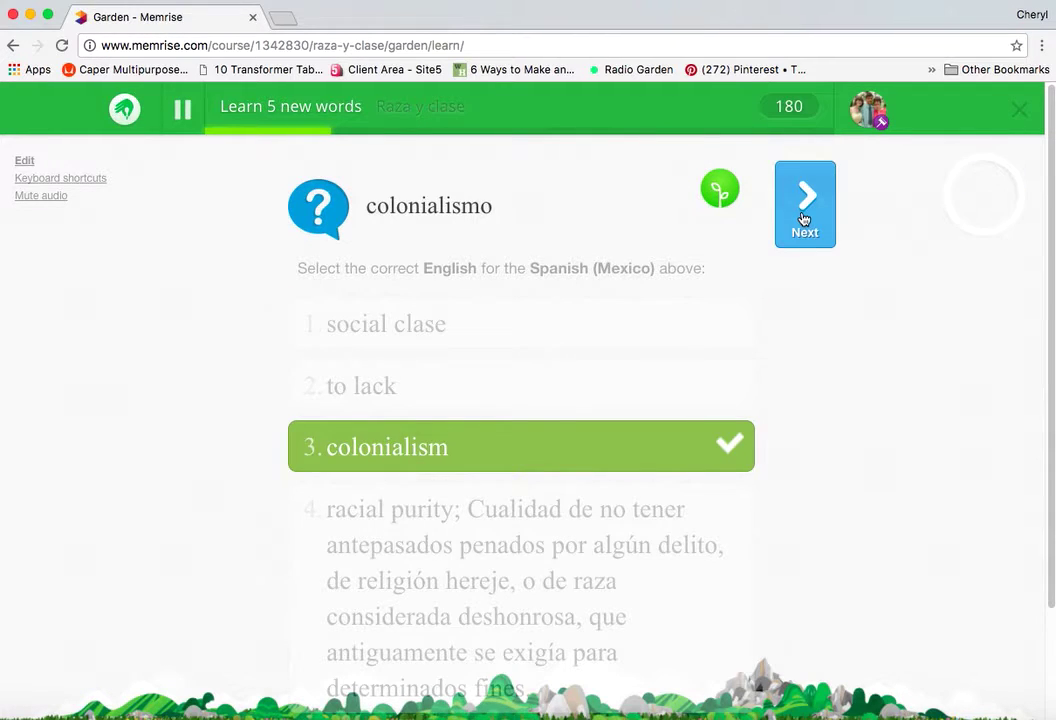
{"action": "left_click", "coordinate": [803, 218]}
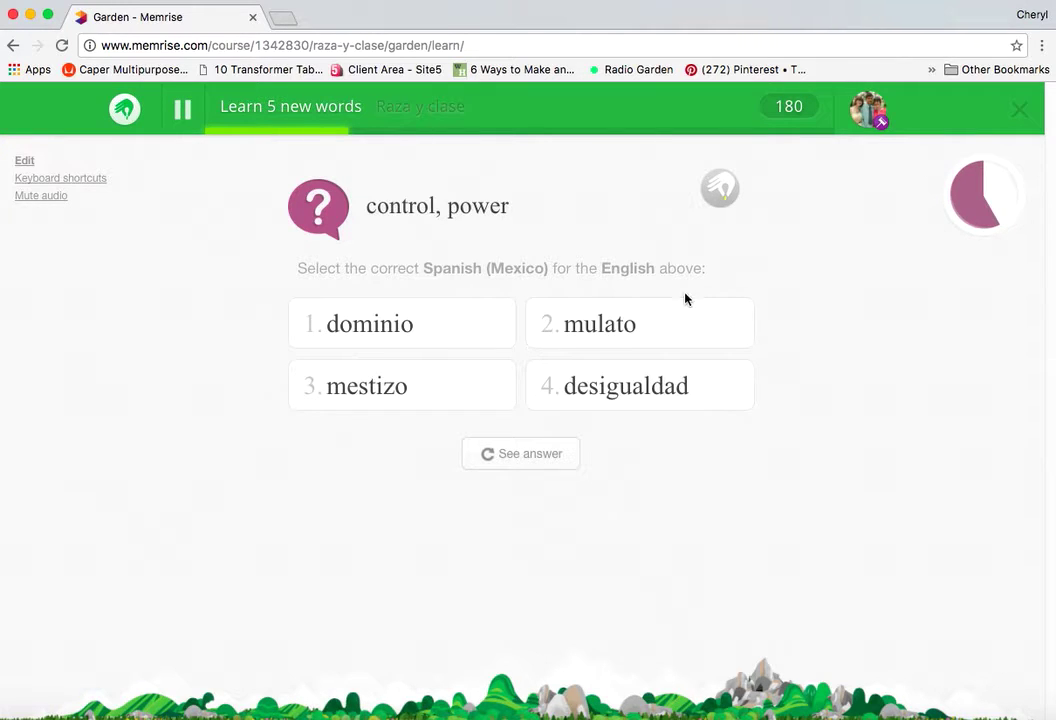
{"action": "left_click", "coordinate": [436, 325]}
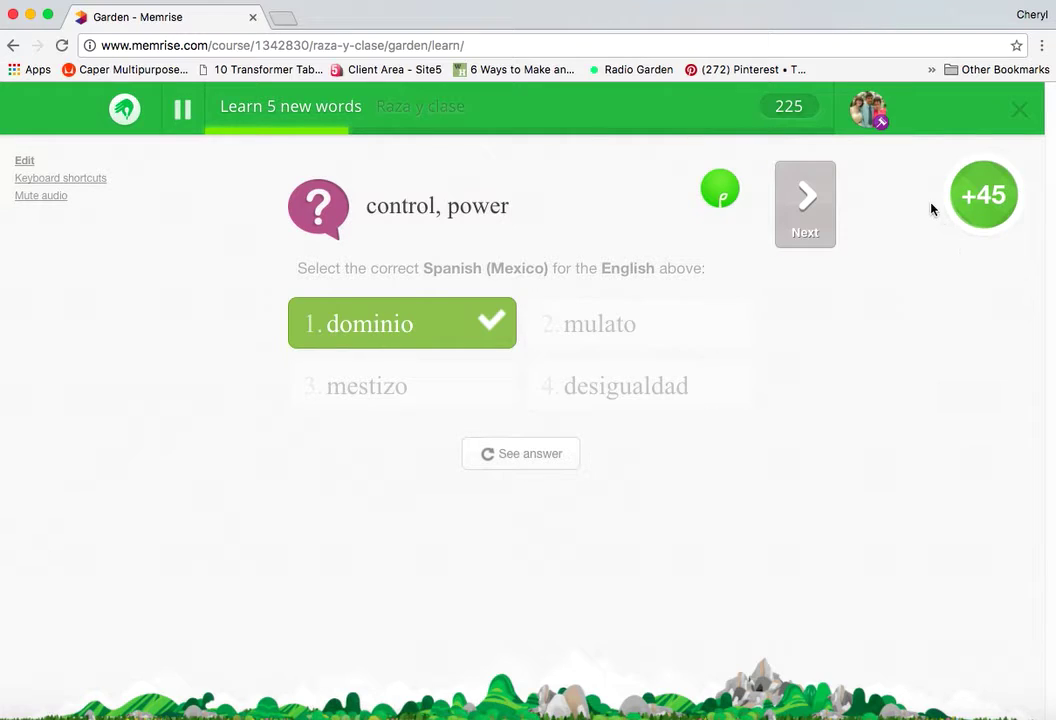